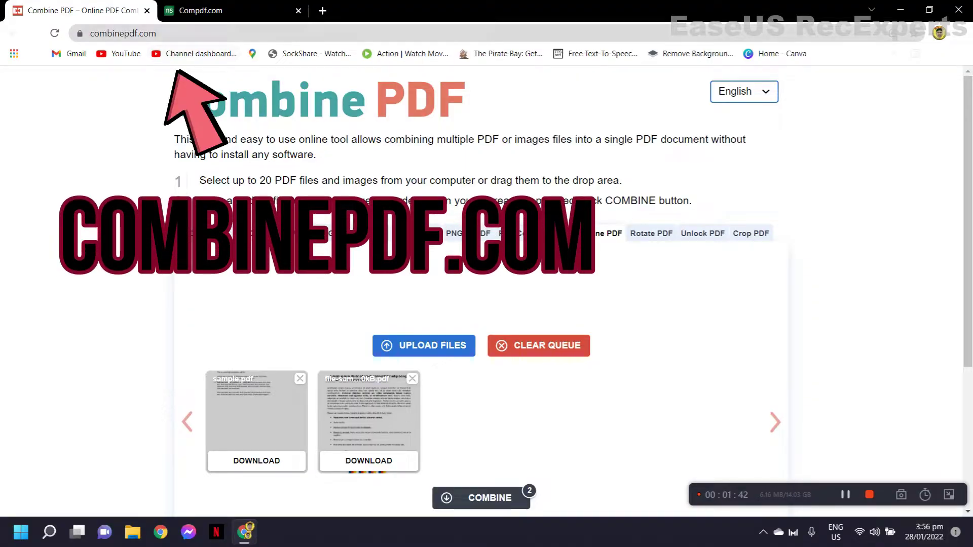
# Copy the combinepdf.com web address from the open Combine PDF page
pyautogui.click(123, 33)
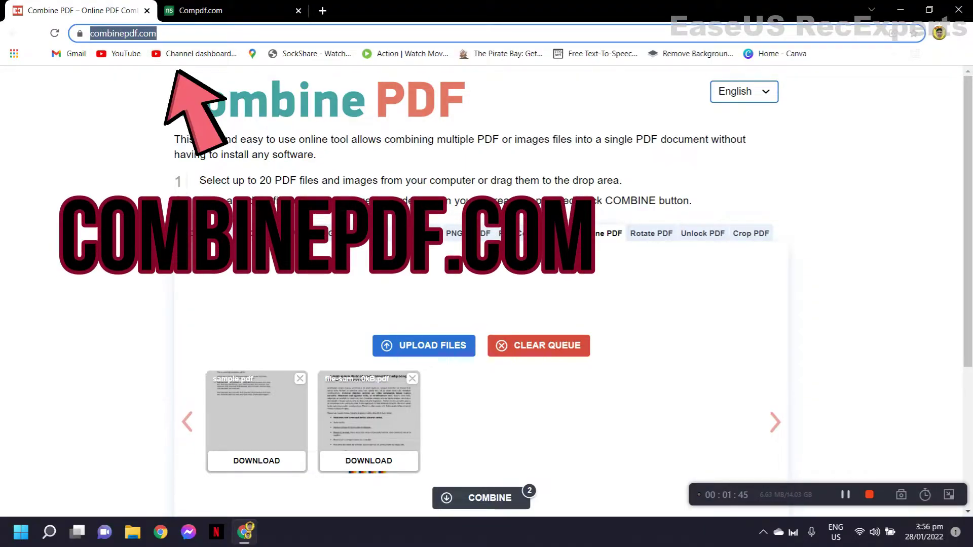
pyautogui.rightClick(146, 35)
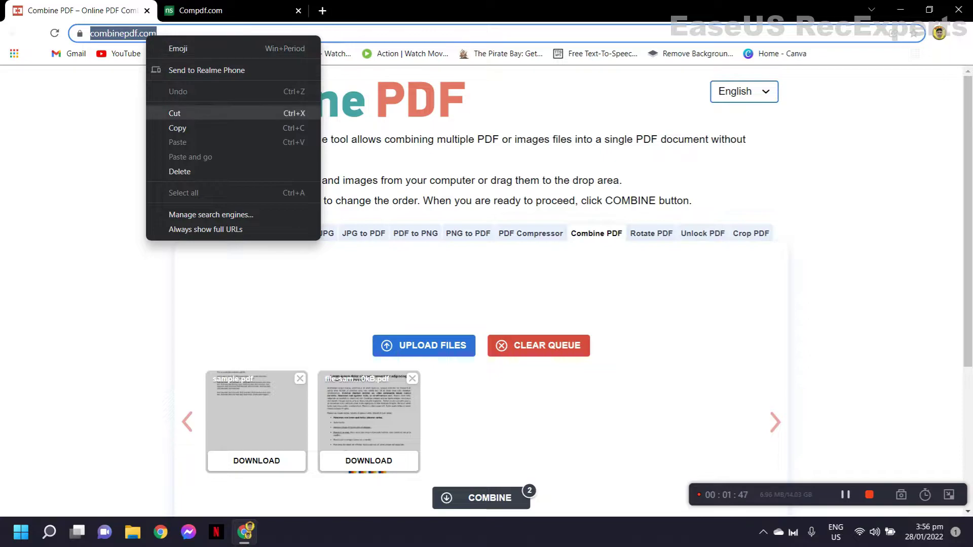
pyautogui.click(177, 128)
# Close the Compdf.com page and load the copied combinepdf.com address in a new tab
pyautogui.click(201, 10)
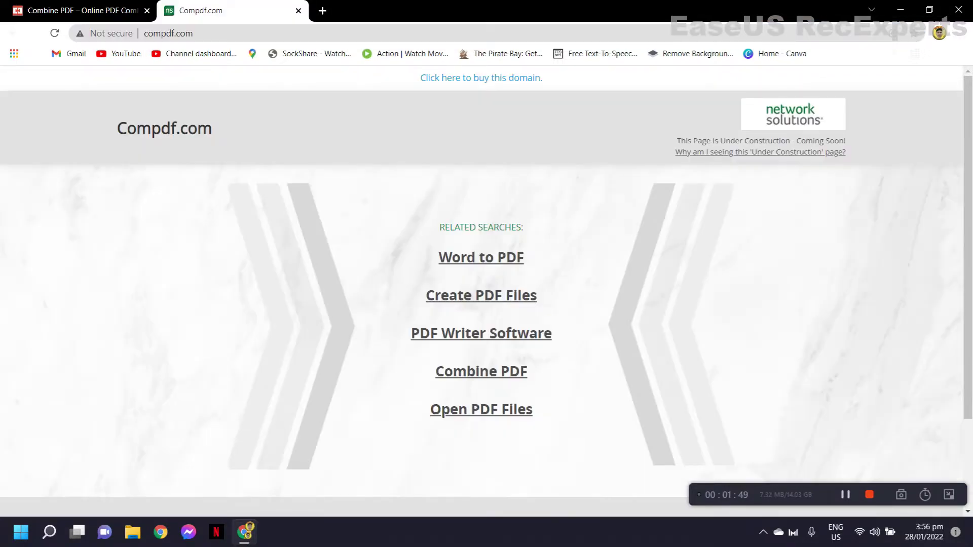
pyautogui.click(299, 10)
pyautogui.click(172, 10)
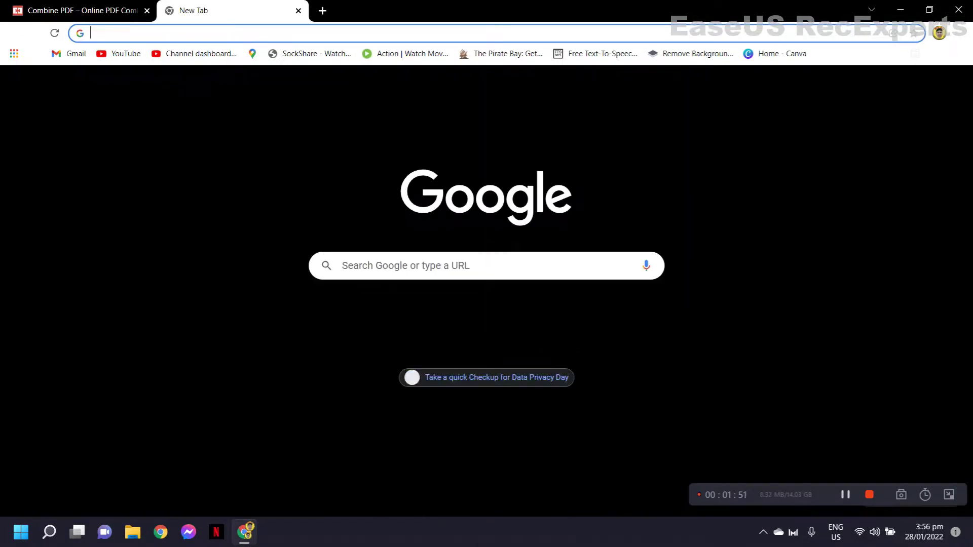
pyautogui.rightClick(184, 32)
pyautogui.click(218, 118)
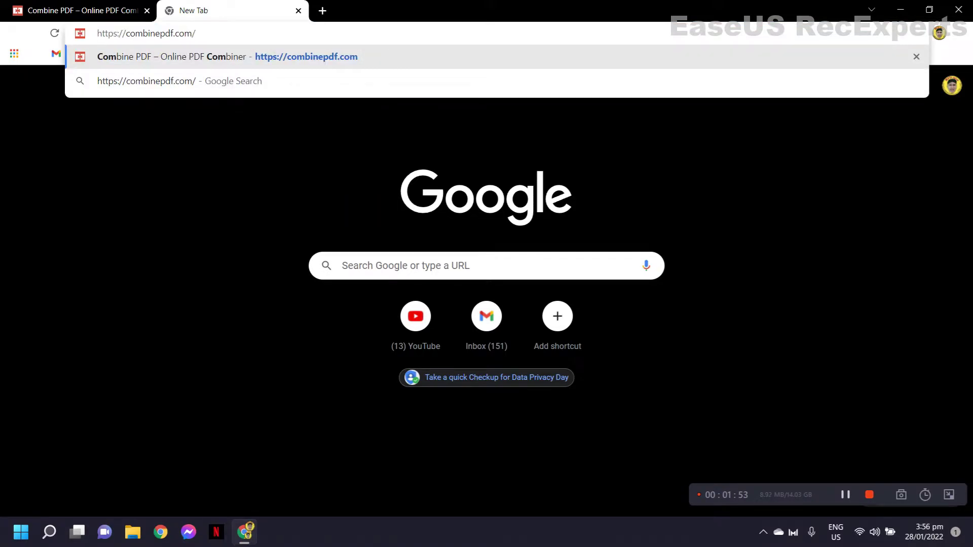
pyautogui.press('Return')
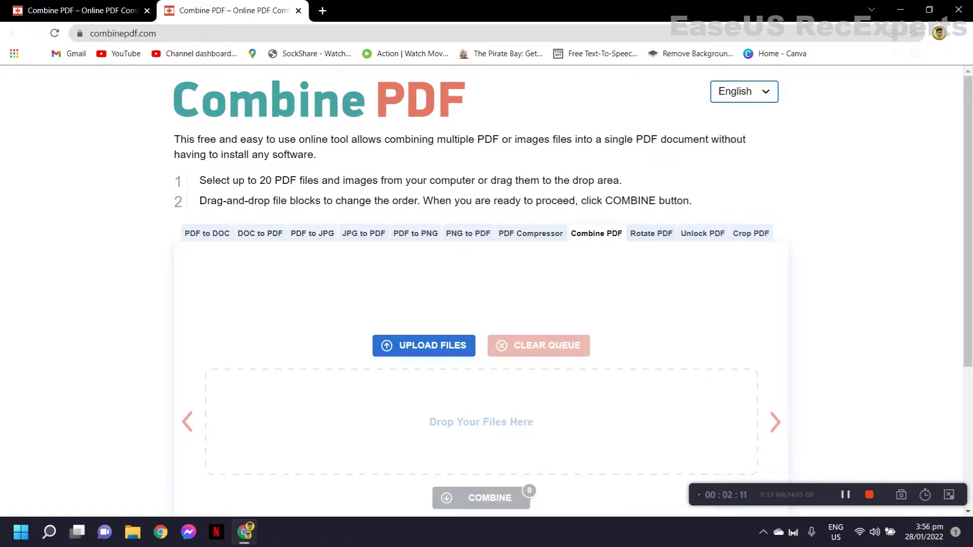
# Show the desktop and place the file-sample PDF icon directly below the sample PDF icon
pyautogui.scroll(-1, 482, 291)
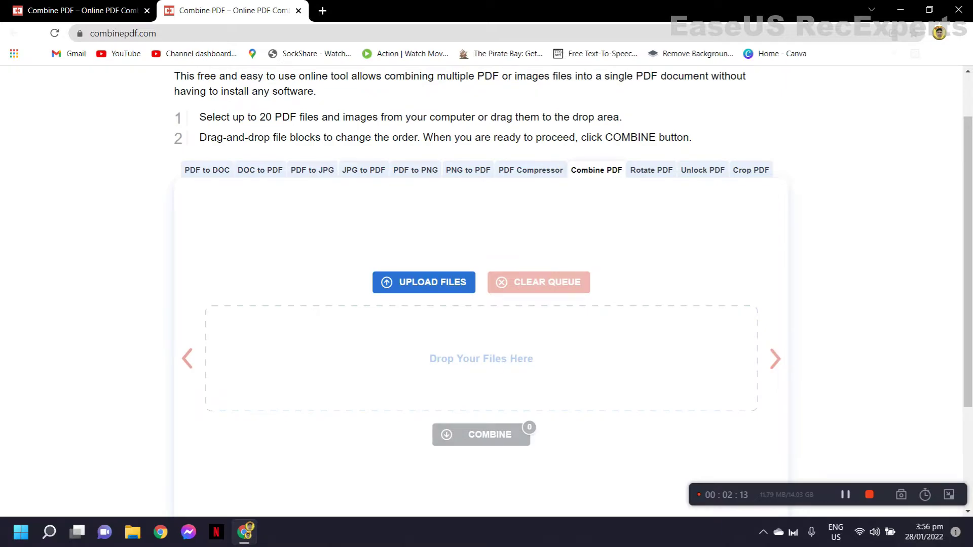
pyautogui.scroll(1, 481, 291)
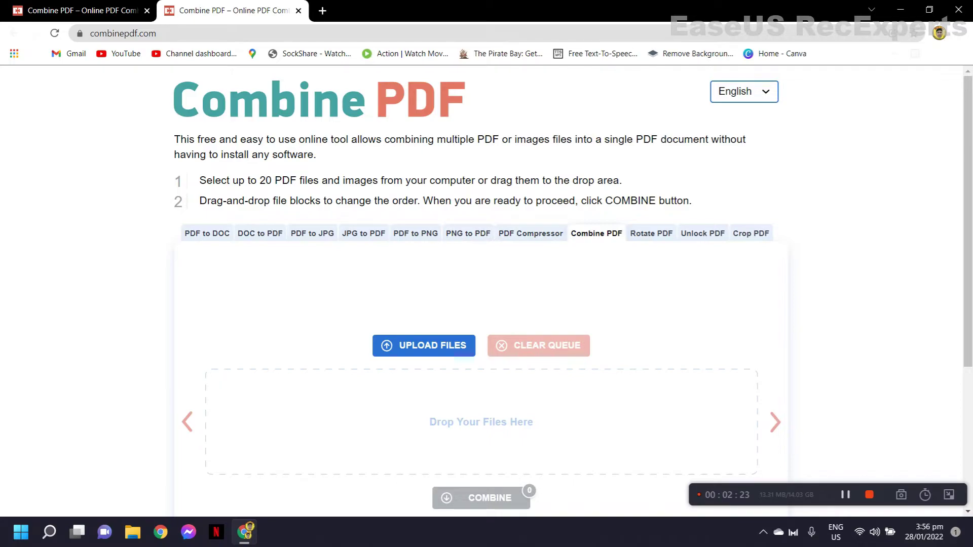
pyautogui.scroll(-3, 480, 289)
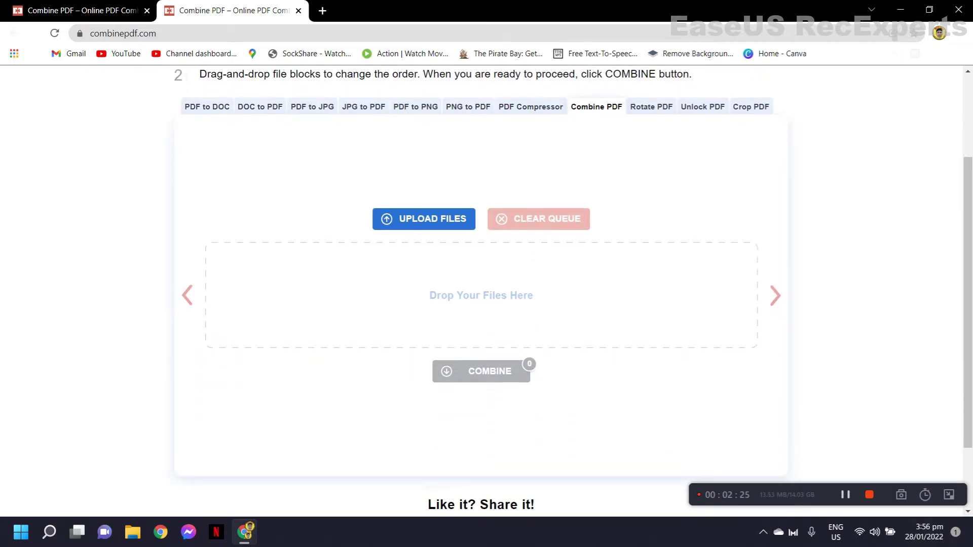
pyautogui.click(900, 10)
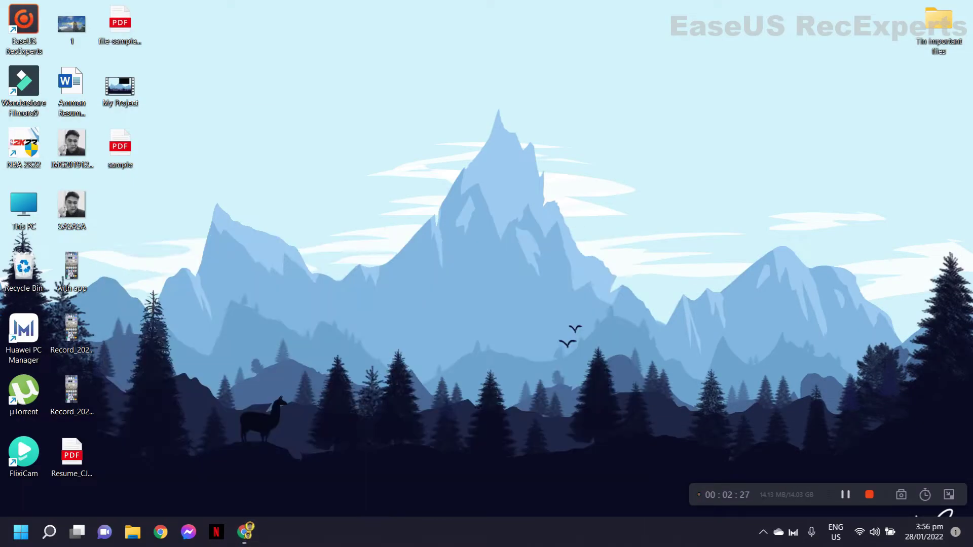
pyautogui.moveTo(119, 23); pyautogui.dragTo(119, 208)
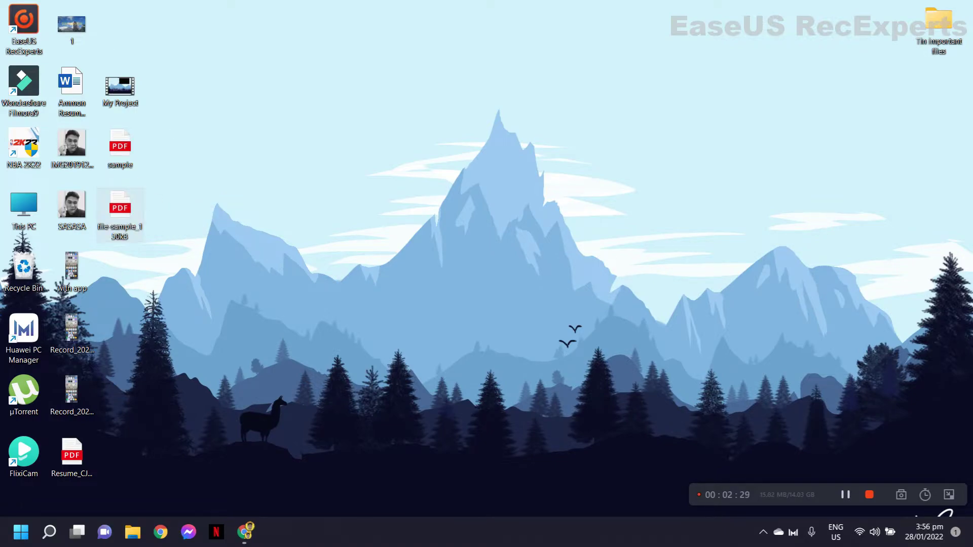
pyautogui.click(175, 200)
# Open sample.pdf and file-sample_150kB.pdf from the desktop in Microsoft Edge
pyautogui.doubleClick(119, 147)
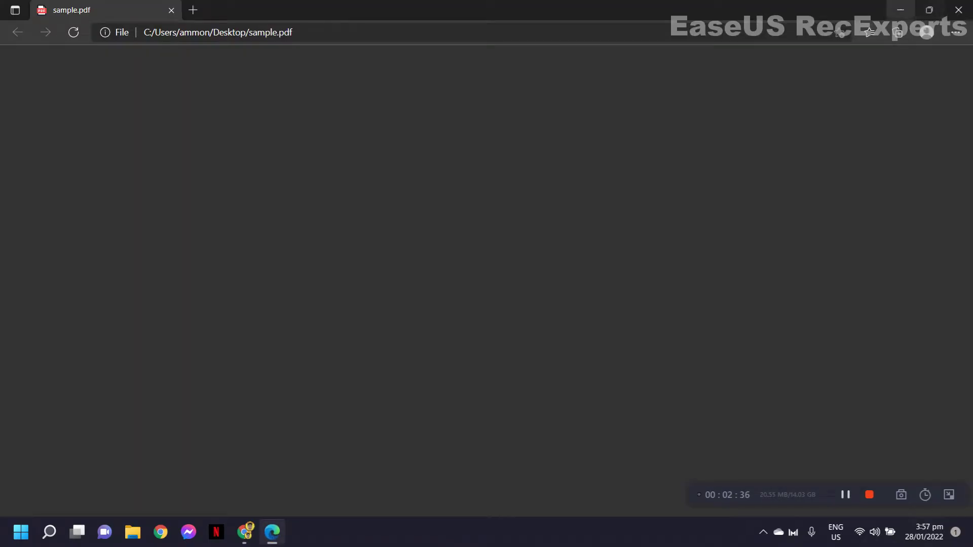
pyautogui.click(901, 9)
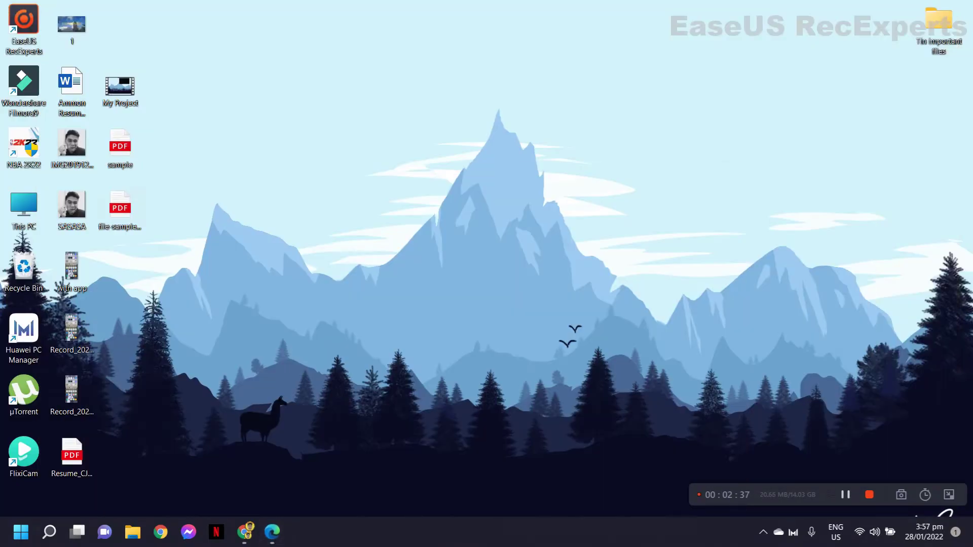
pyautogui.press('Return')
pyautogui.press('Return')
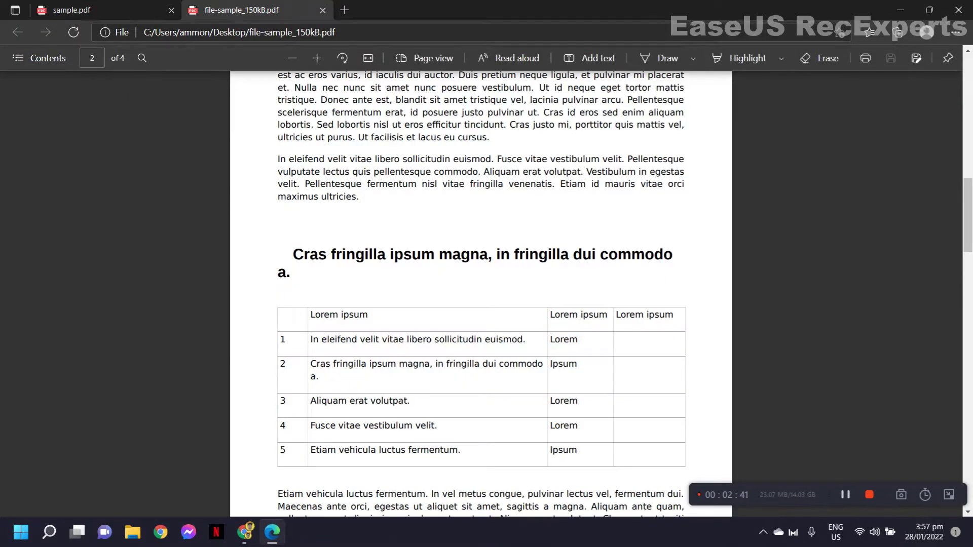
# Look through both pages of sample.pdf to review its content
pyautogui.hotkey('ctrl', 'Tab')
pyautogui.scroll(-5, 480, 294)
pyautogui.scroll(-5, 481, 294)
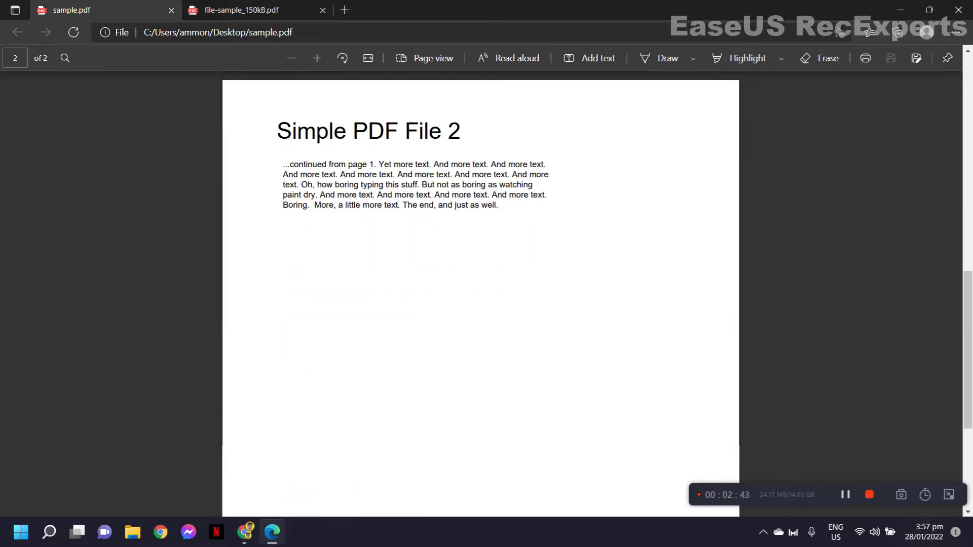
pyautogui.scroll(8, 481, 294)
pyautogui.scroll(3, 480, 294)
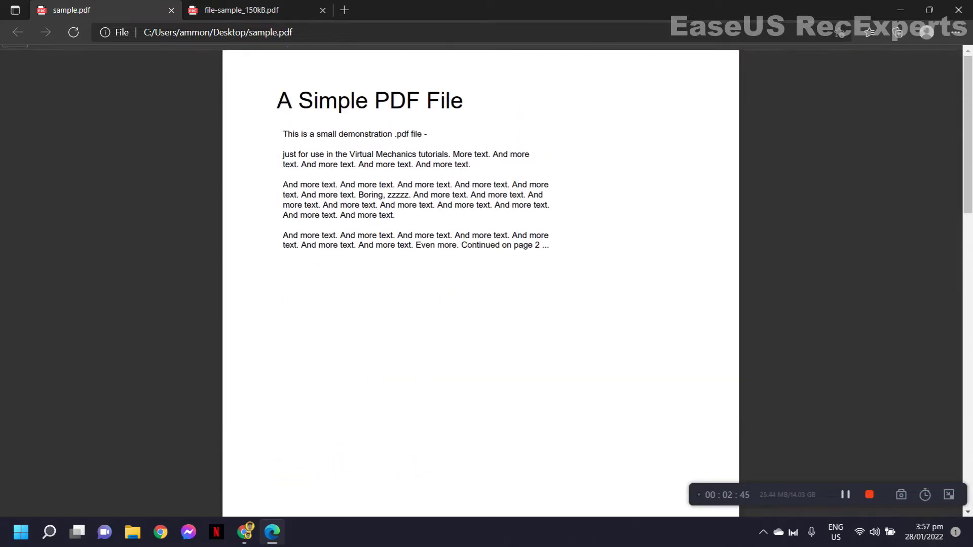
pyautogui.scroll(-8, 481, 294)
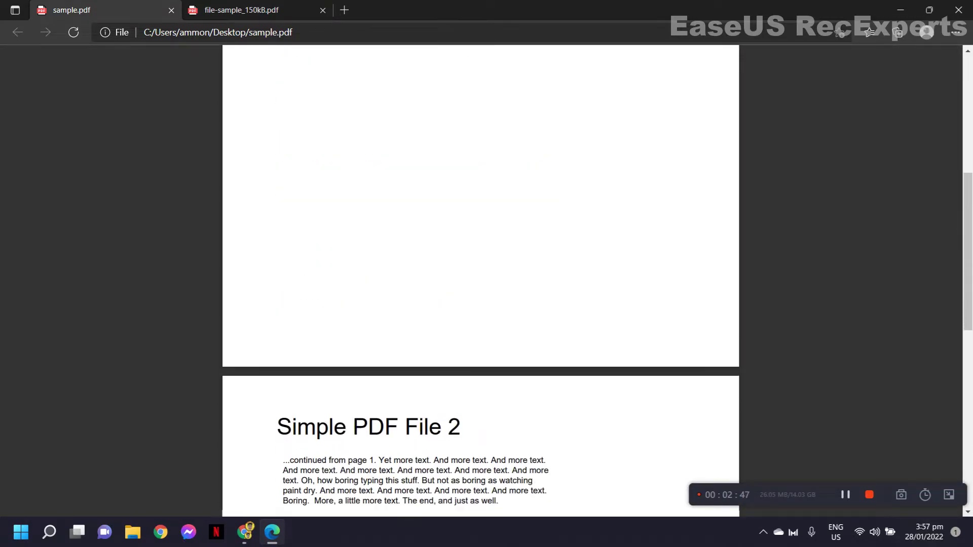
pyautogui.scroll(7, 481, 294)
pyautogui.scroll(3, 481, 294)
pyautogui.scroll(-10, 480, 294)
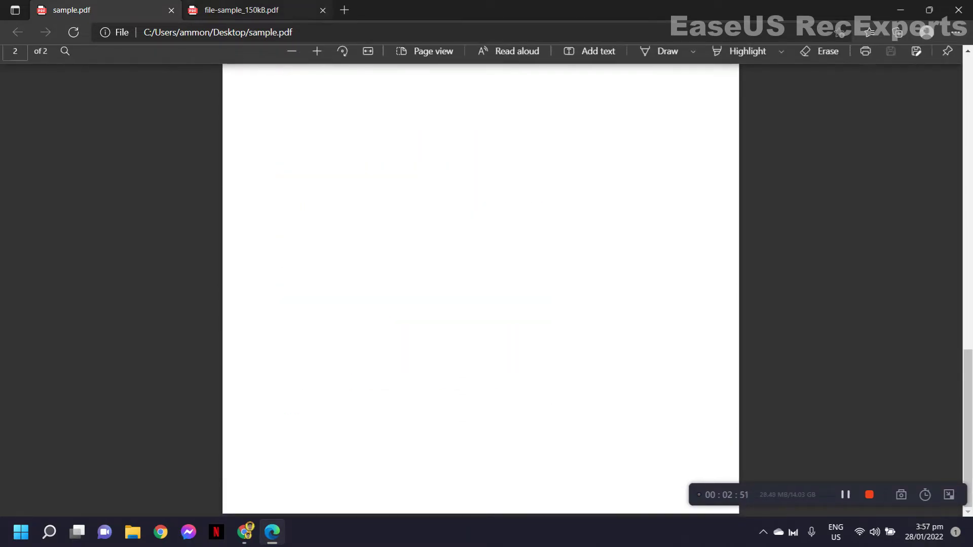
# Look through file-sample_150kB.pdf from its first page to its last
pyautogui.hotkey('ctrl', 'Tab')
pyautogui.scroll(10, 480, 294)
pyautogui.scroll(-11, 480, 294)
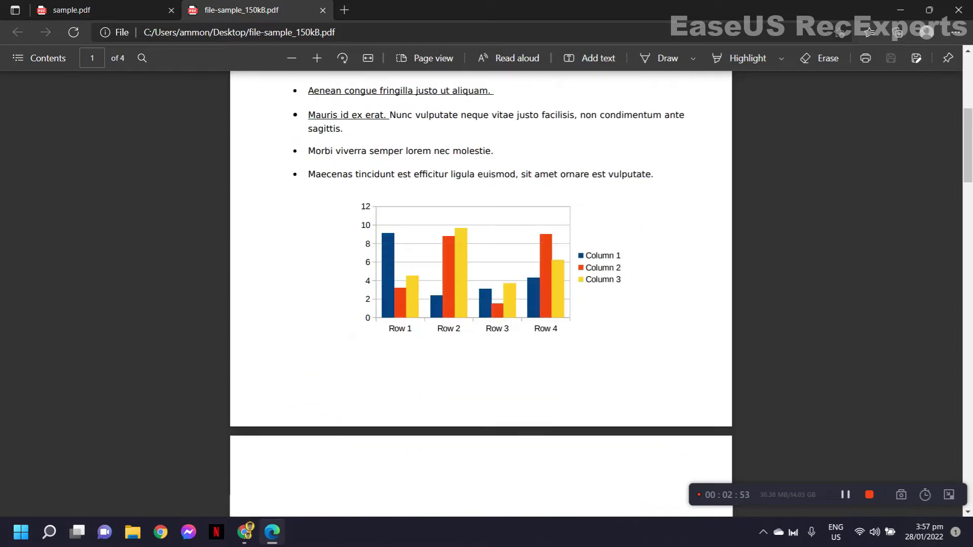
pyautogui.scroll(3, 481, 294)
pyautogui.scroll(-20, 481, 294)
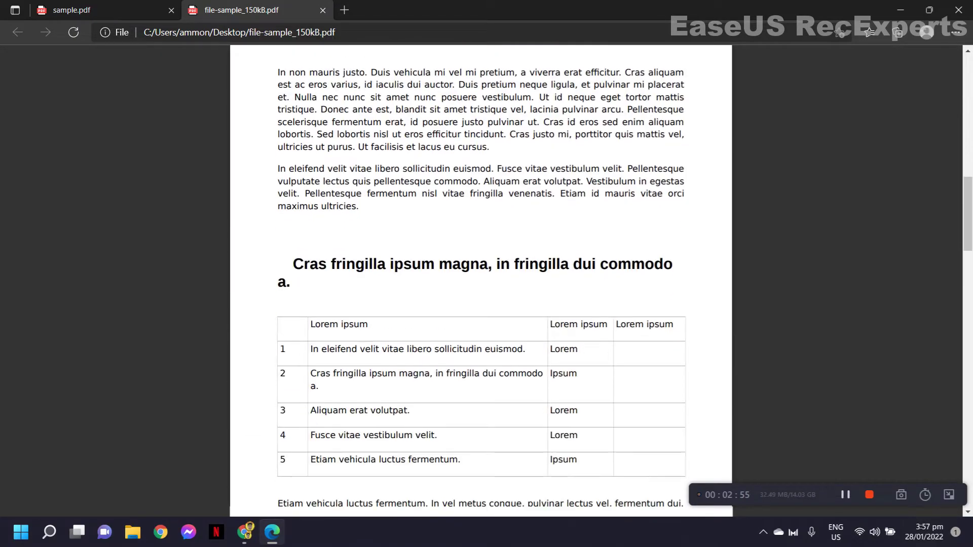
pyautogui.scroll(-3, 480, 294)
pyautogui.scroll(5, 480, 294)
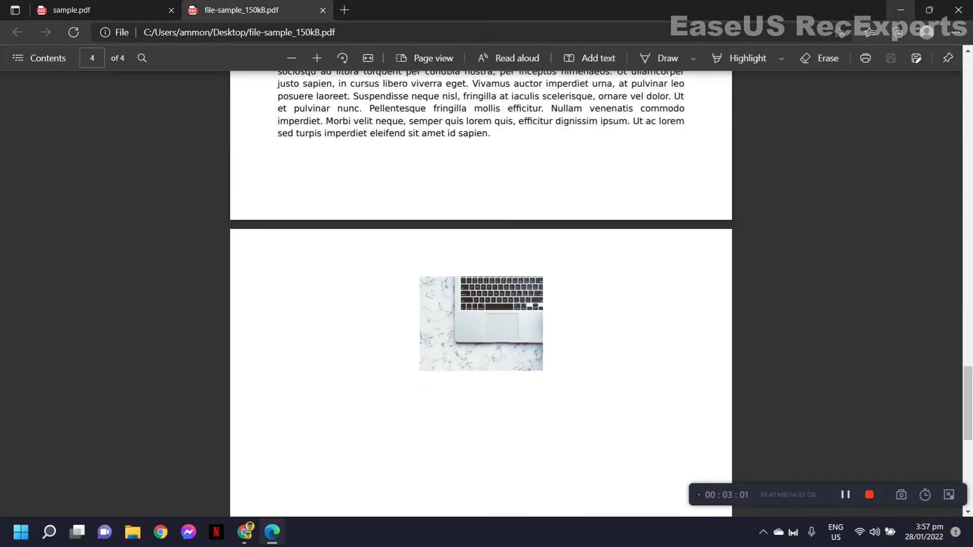
# Return to sample.pdf and review its two pages again
pyautogui.click(101, 10)
pyautogui.scroll(5, 480, 294)
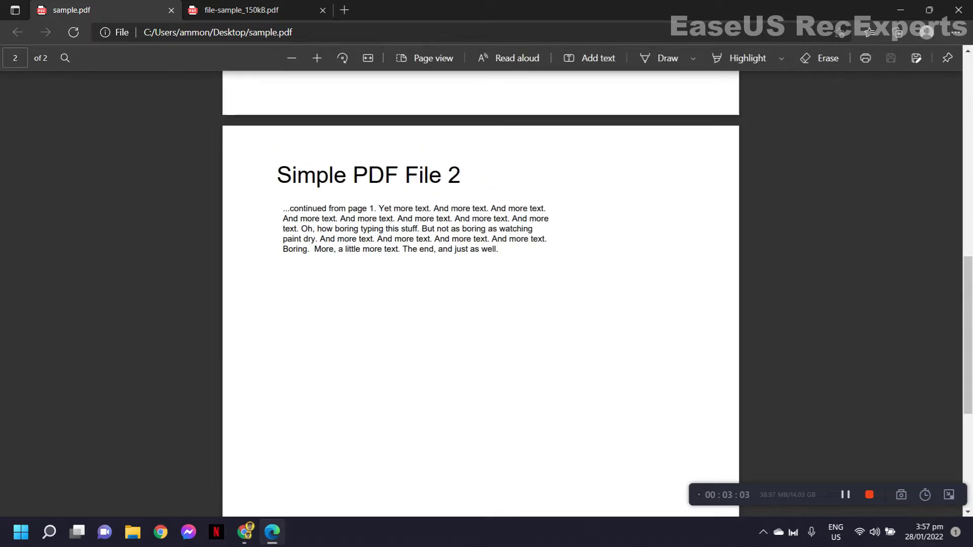
pyautogui.scroll(5, 480, 294)
pyautogui.scroll(-10, 480, 294)
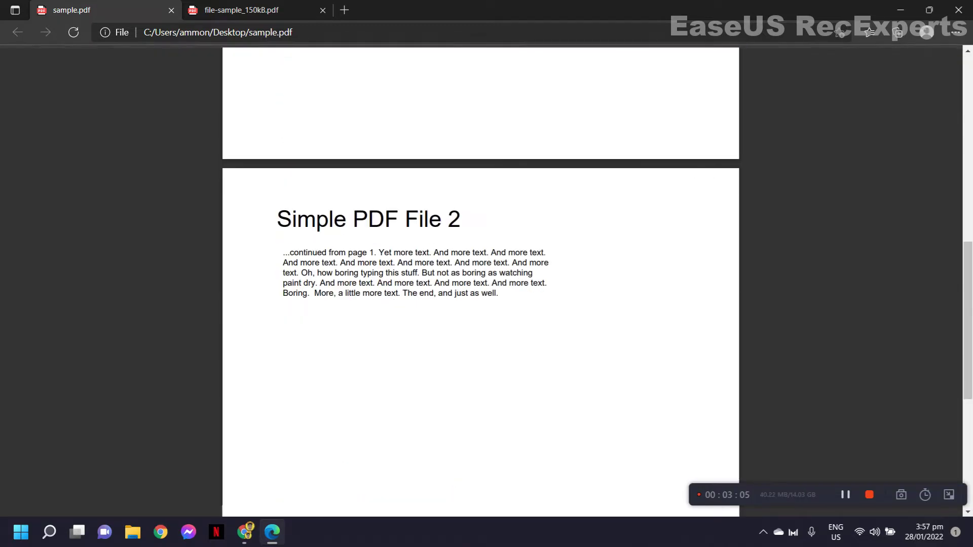
pyautogui.scroll(4, 480, 294)
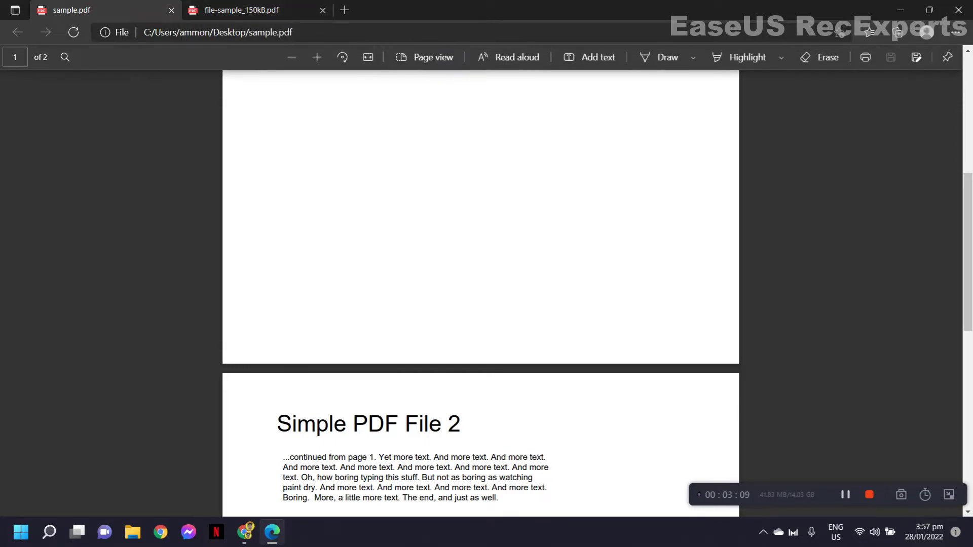
pyautogui.scroll(7, 480, 294)
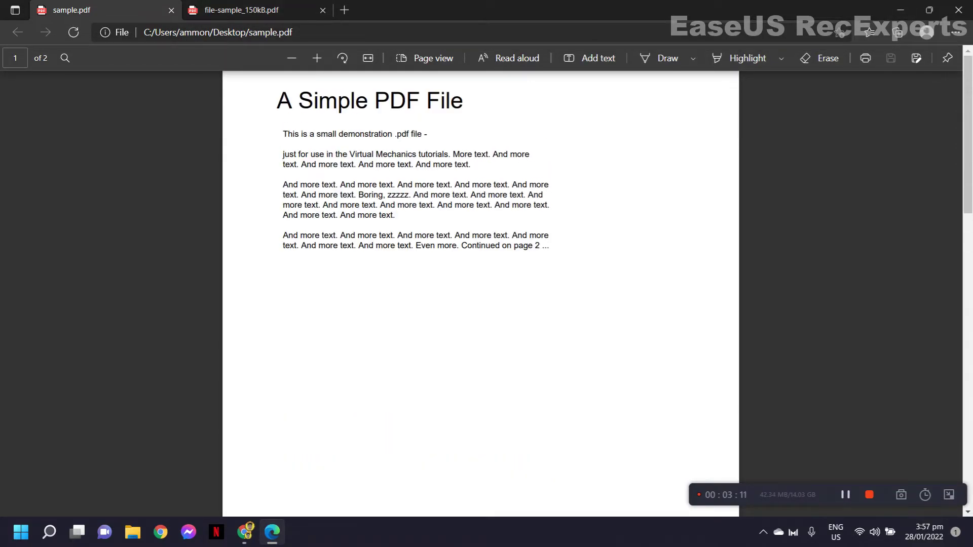
pyautogui.scroll(-10, 481, 294)
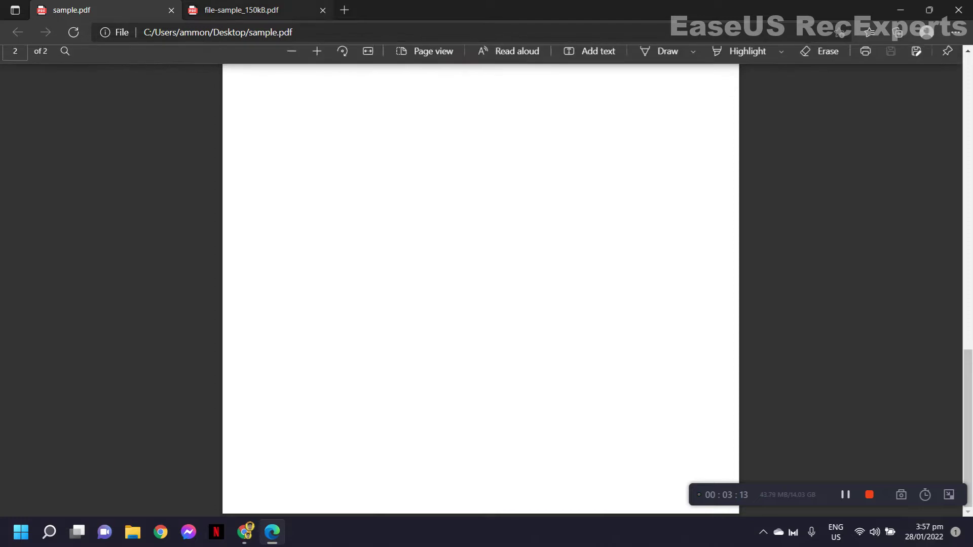
# Go back through file-sample_150kB.pdf up to its first page
pyautogui.click(242, 10)
pyautogui.scroll(14, 480, 284)
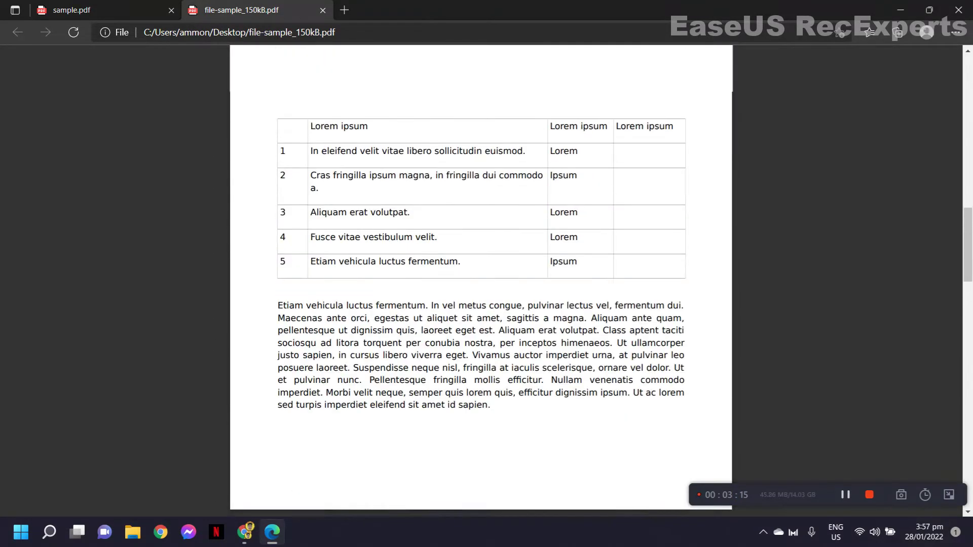
pyautogui.scroll(10, 481, 284)
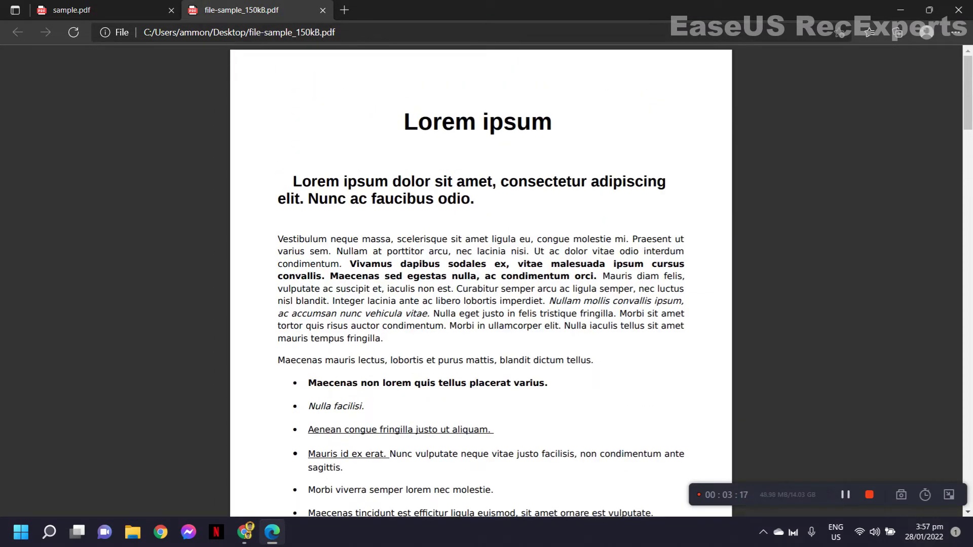
# Switch back to Chrome and resize its Combine PDF window so the PDF icons on the desktop stay visible beside it
pyautogui.click(901, 10)
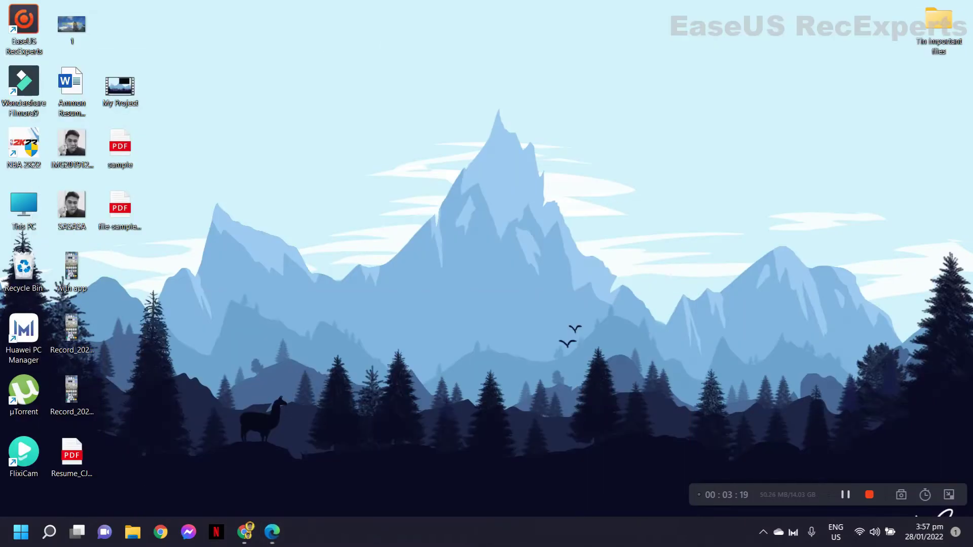
pyautogui.click(245, 532)
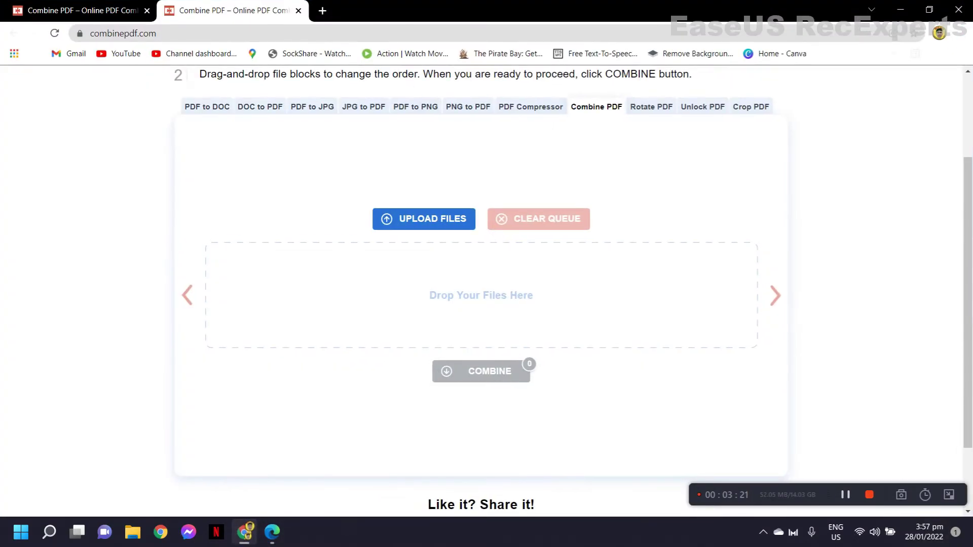
pyautogui.click(929, 9)
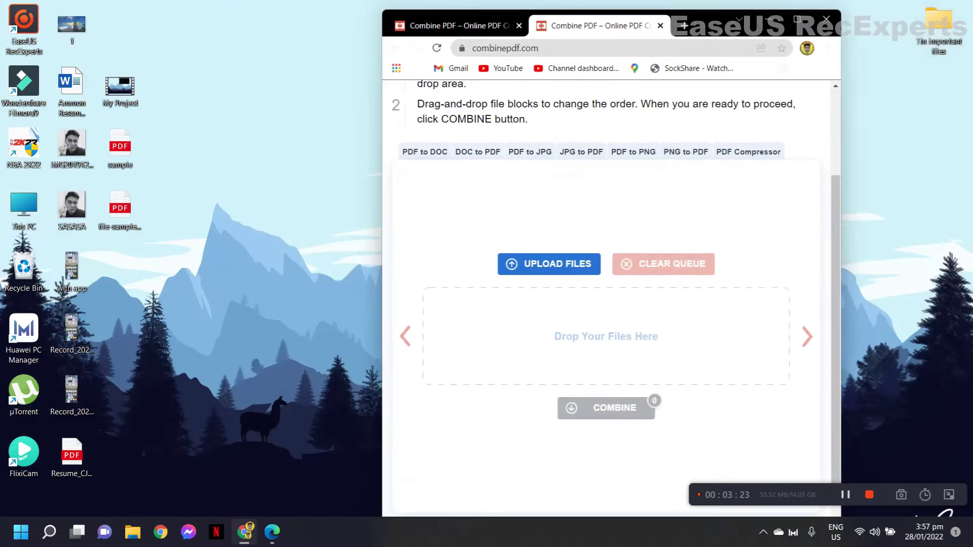
pyautogui.moveTo(842, 254); pyautogui.dragTo(972, 254)
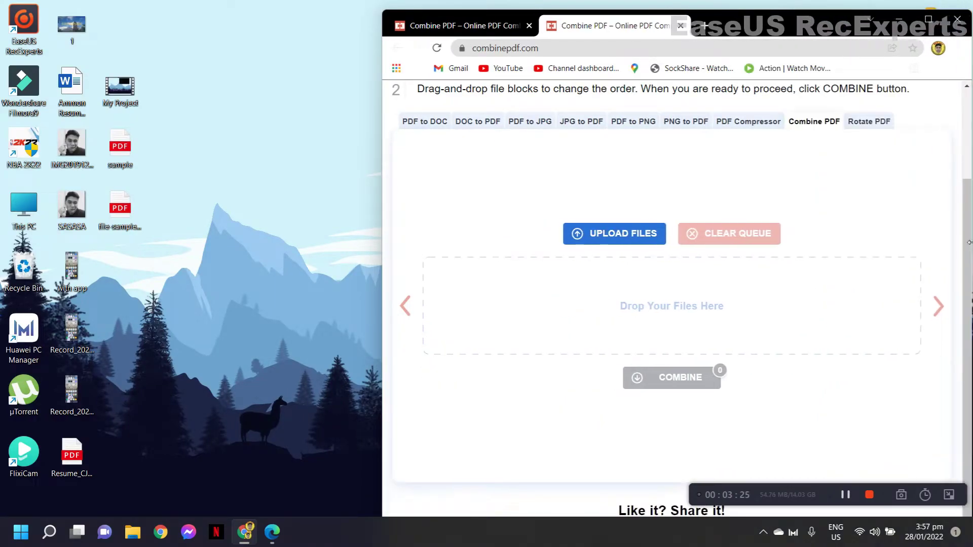
# Highlight the Combine PDF instructions on selecting and reordering files, and go to the file drop area
pyautogui.scroll(1, 681, 298)
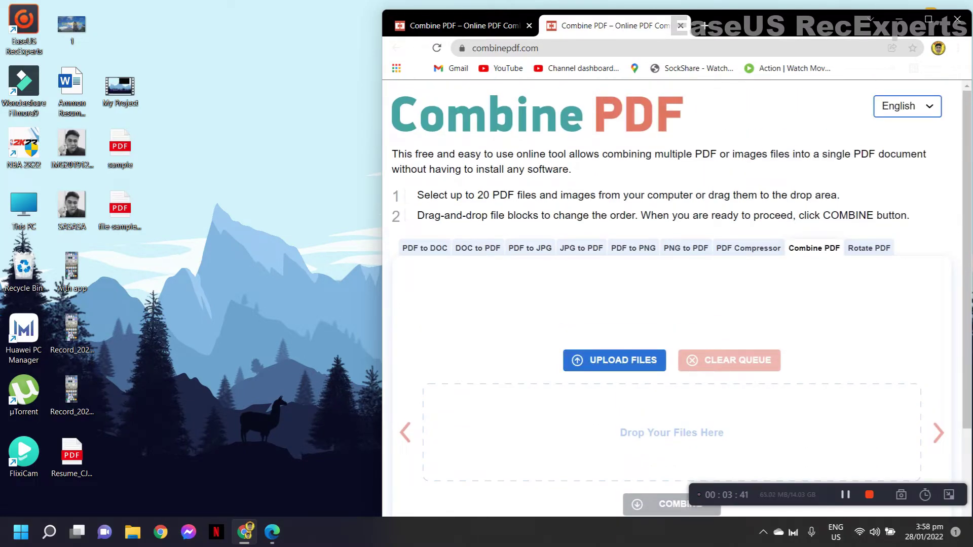
pyautogui.moveTo(424, 195); pyautogui.dragTo(554, 215)
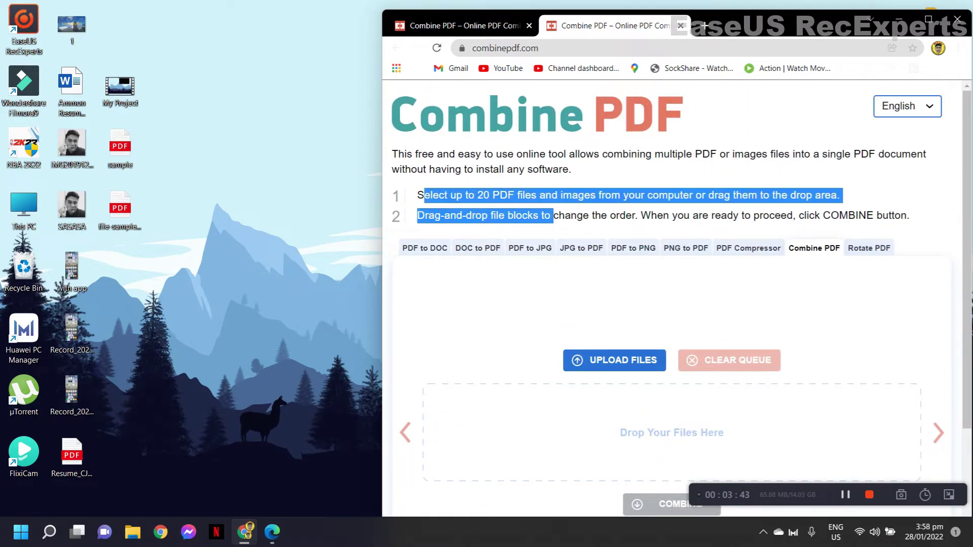
pyautogui.scroll(-3, 681, 298)
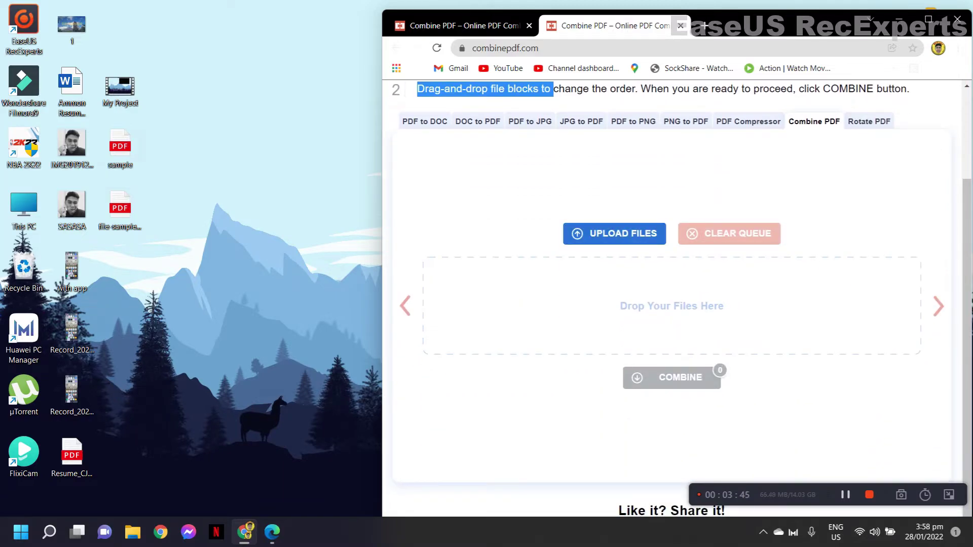
# Add sample.pdf and file-sample_150kB.pdf from the desktop to the file drop area, in that order
pyautogui.click(120, 149)
pyautogui.moveTo(120, 149); pyautogui.dragTo(467, 320)
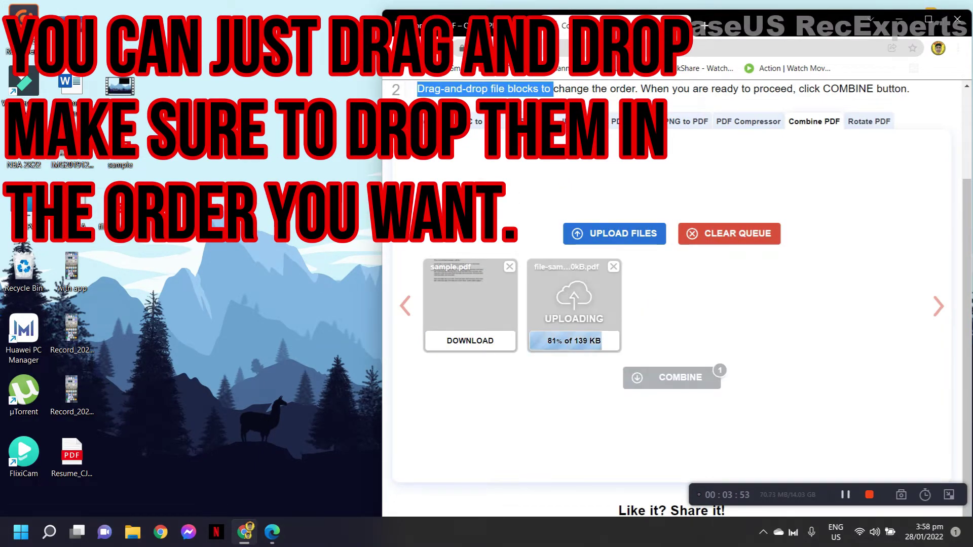
pyautogui.scroll(-1, 672, 324)
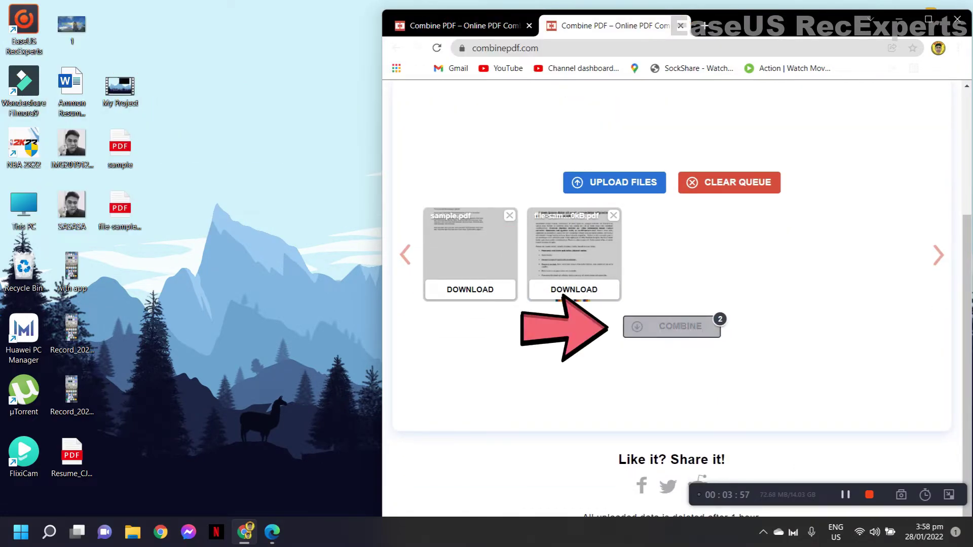
pyautogui.scroll(-1, 403, 507)
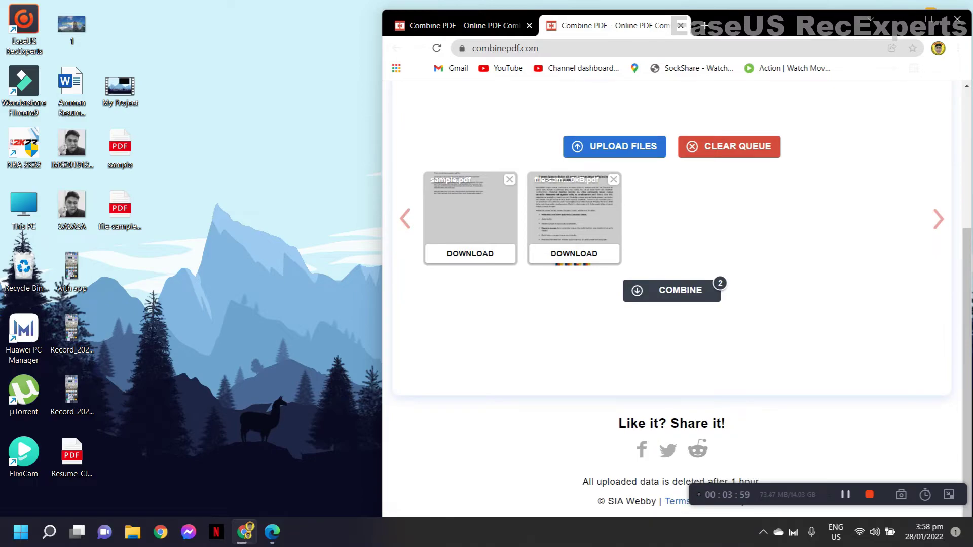
# Maximize the browser window, combine the two queued PDFs and open the downloaded combinepdf (1).pdf
pyautogui.moveTo(799, 35); pyautogui.dragTo(740, 0)
pyautogui.scroll(-1, 482, 284)
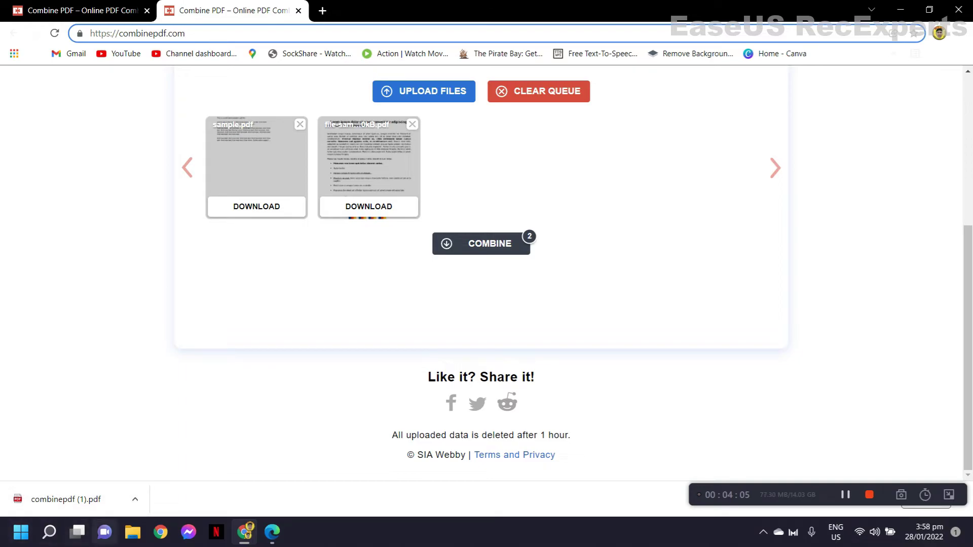
pyautogui.click(135, 499)
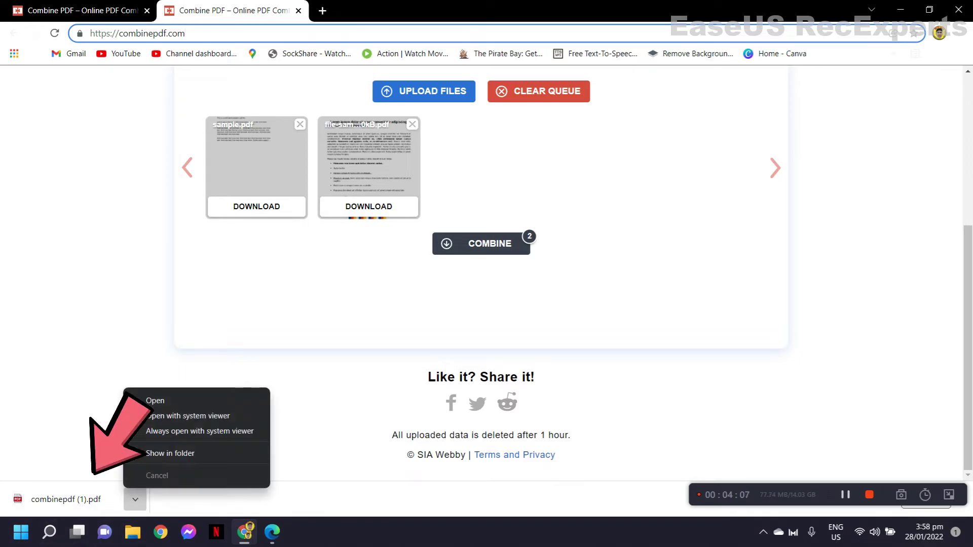
pyautogui.click(155, 400)
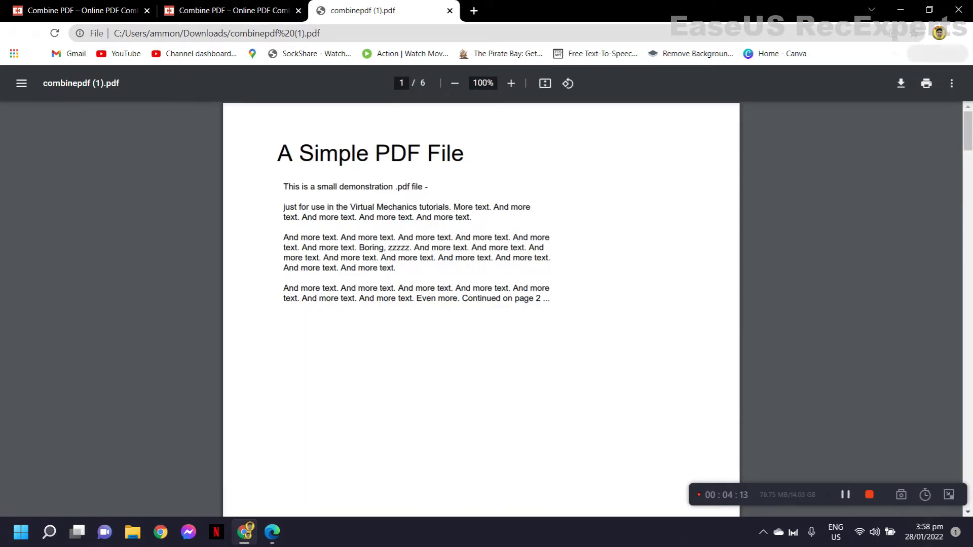
# View the browser's download history and return to the opened combinepdf (1).pdf
pyautogui.hotkey('alt', 'f')
pyautogui.hotkey('ctrl', 'j')
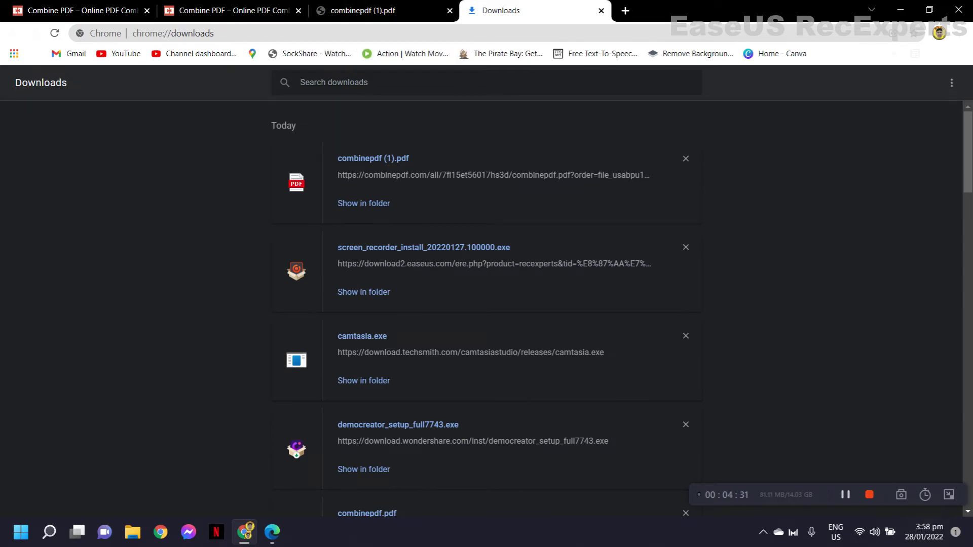
pyautogui.click(363, 10)
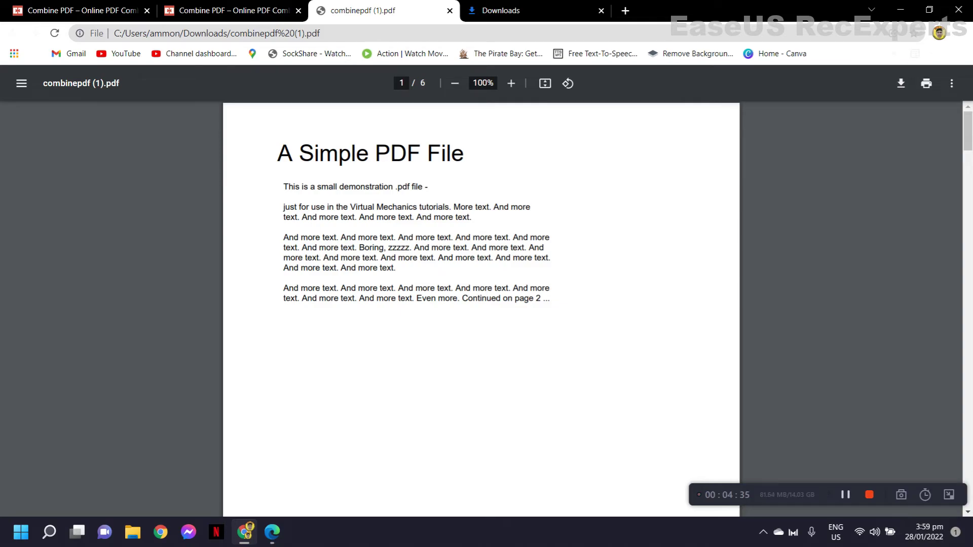
# Review the pages of combinepdf (1).pdf from the first to the last to check the order of both source documents
pyautogui.scroll(-1, 482, 304)
pyautogui.scroll(1, 482, 304)
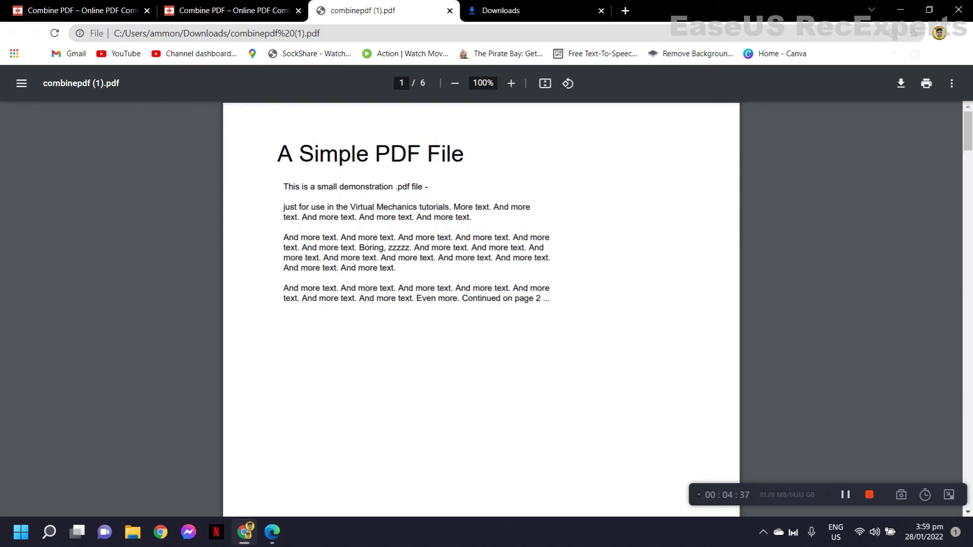
pyautogui.moveTo(278, 154); pyautogui.dragTo(538, 238)
pyautogui.click(538, 238)
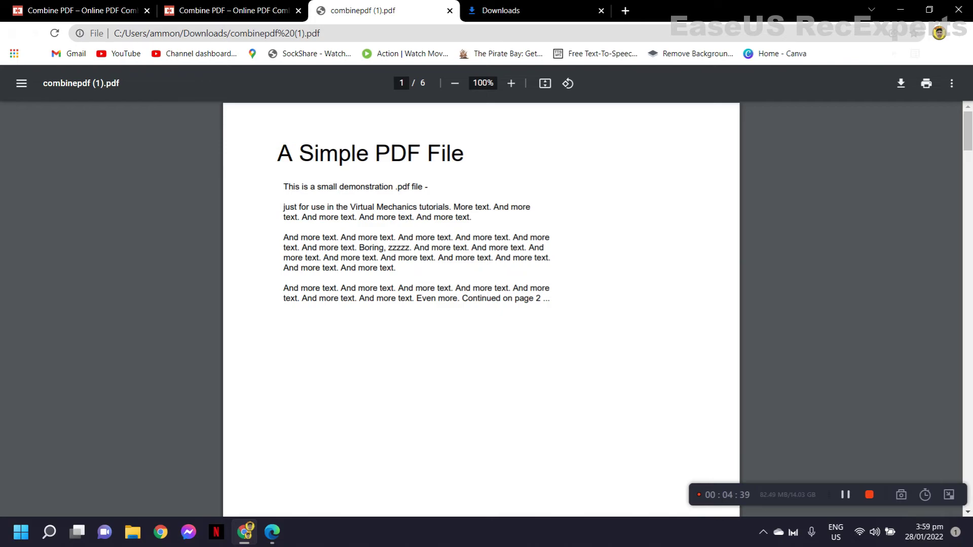
pyautogui.scroll(-1, 481, 304)
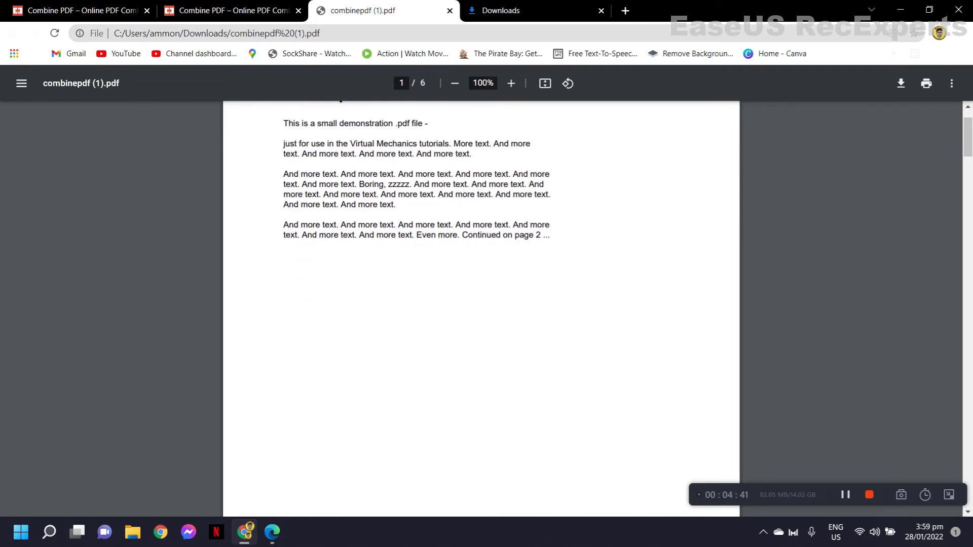
pyautogui.scroll(-10, 482, 305)
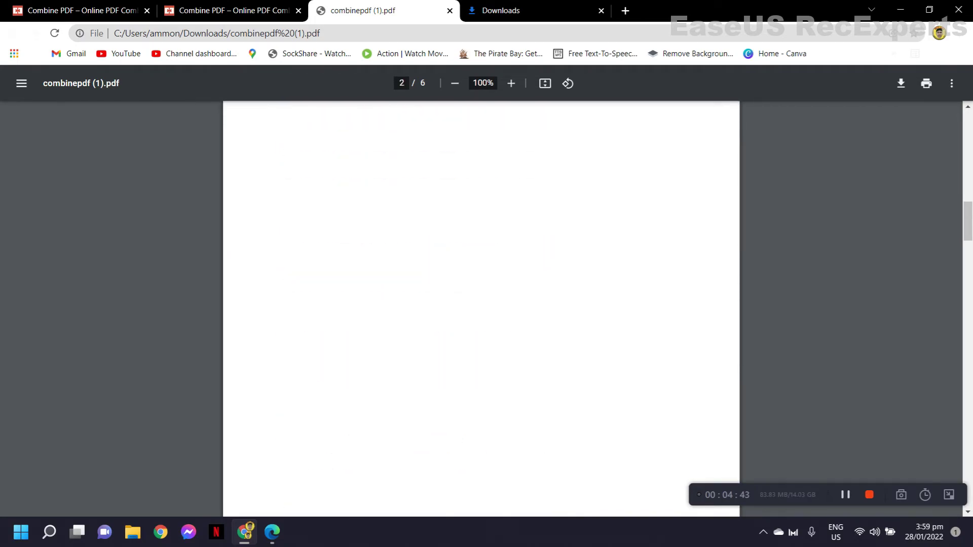
pyautogui.scroll(-10, 482, 304)
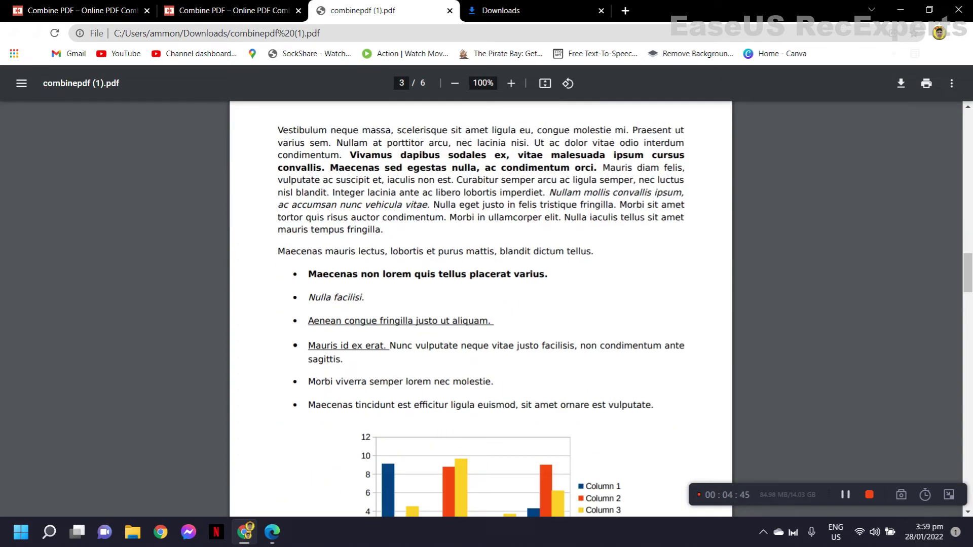
pyautogui.scroll(3, 481, 305)
pyautogui.scroll(-15, 482, 304)
pyautogui.scroll(-18, 482, 304)
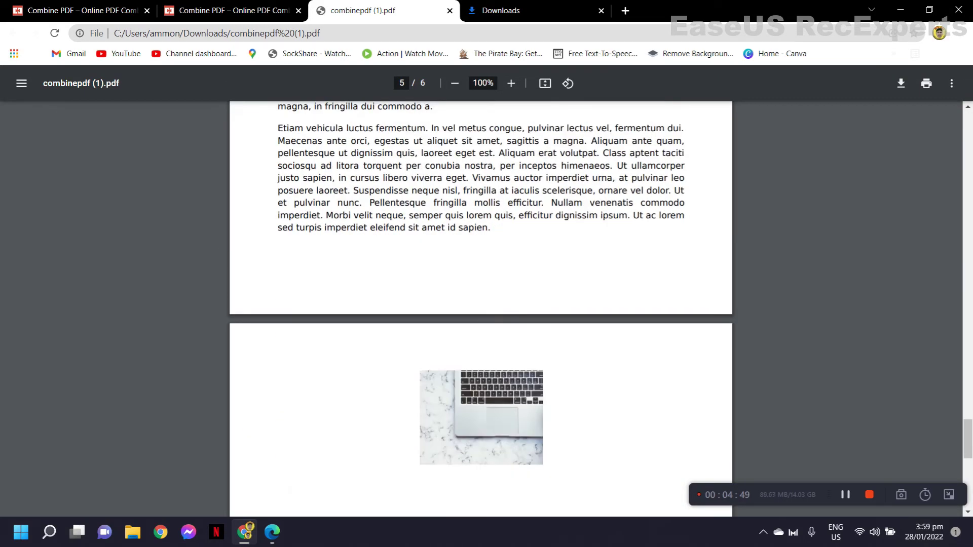
pyautogui.scroll(-5, 482, 304)
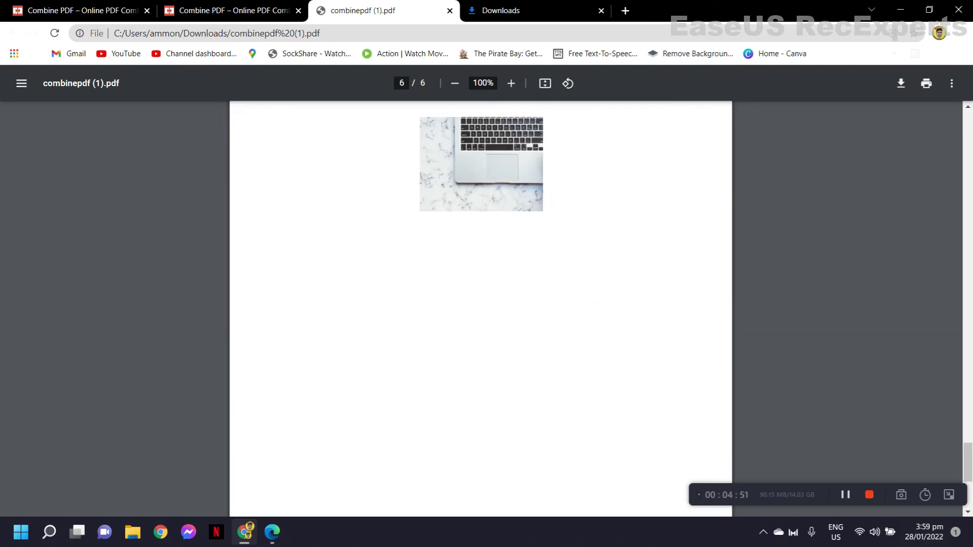
pyautogui.scroll(15, 481, 304)
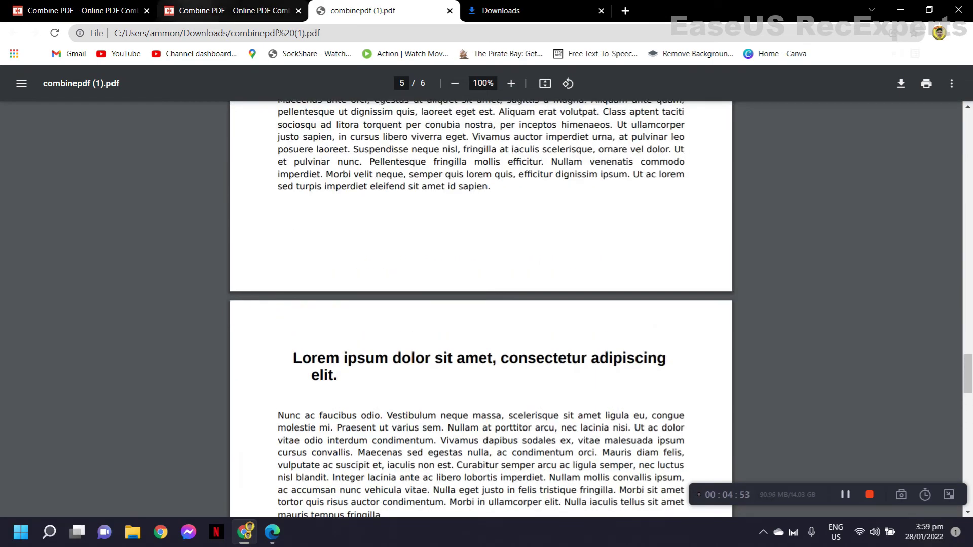
# Return to the Combine PDF page holding the uploaded files and highlight its web address
pyautogui.hotkey('ctrl', 'shift', 'Tab')
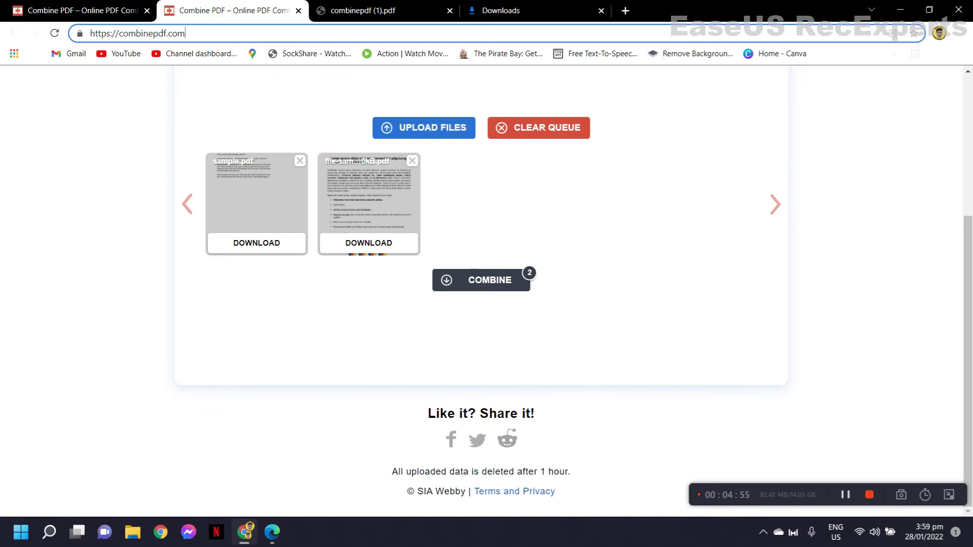
pyautogui.moveTo(185, 33); pyautogui.dragTo(90, 33)
pyautogui.scroll(4, 481, 289)
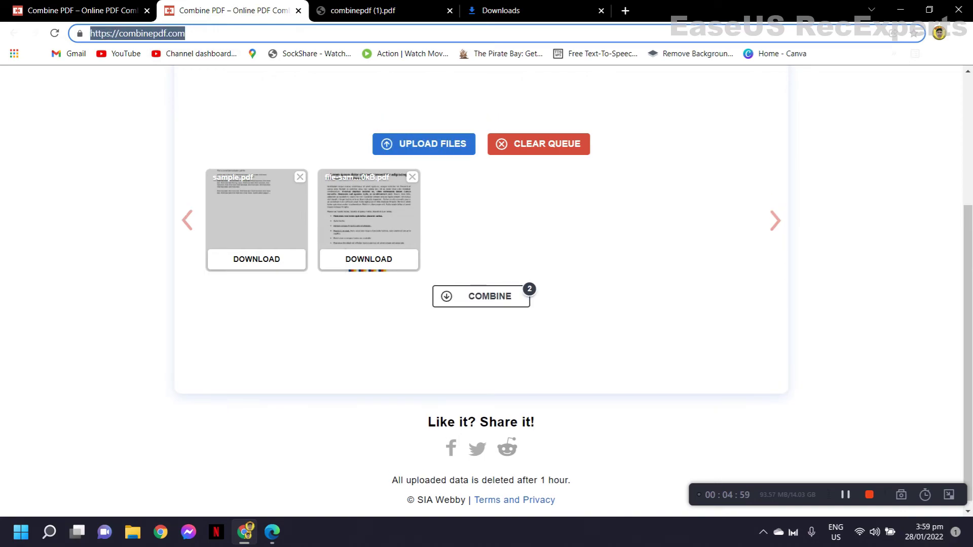